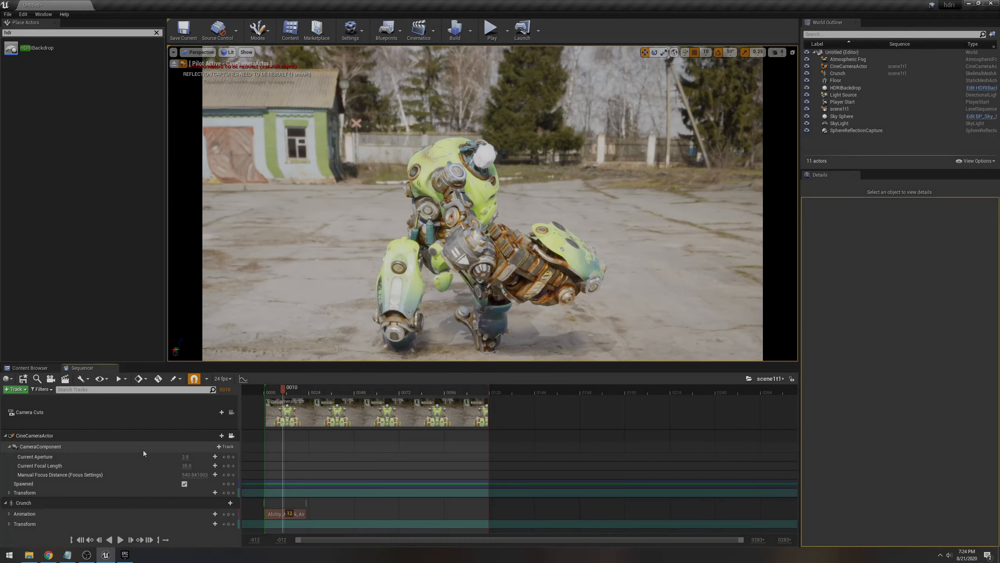
- Reframe the piloted CineCameraActor so the whole Crunch robot sits near the middle of the shot
{"action": "left_click", "coordinate": [419, 242]}
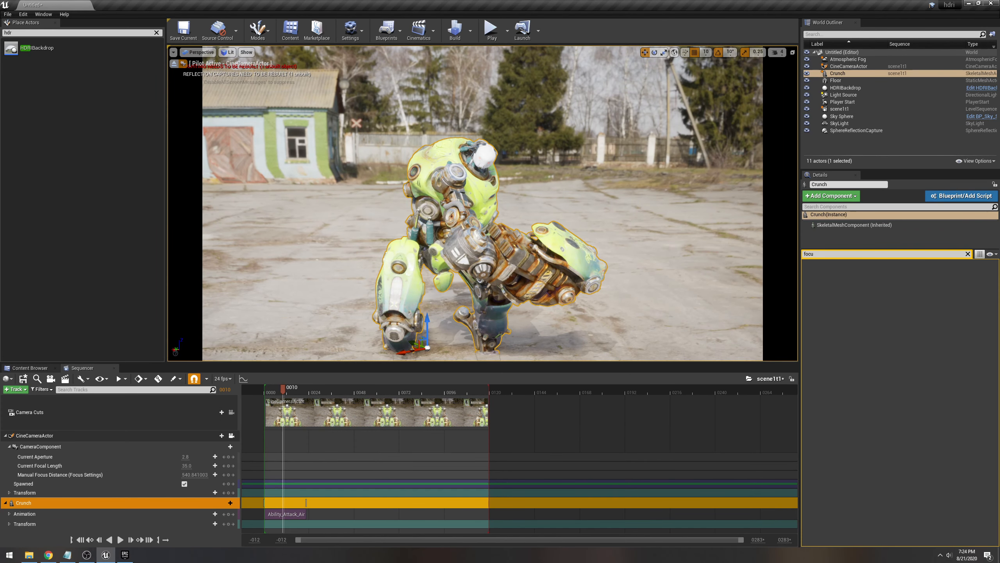
{"action": "right_click_drag", "start_coordinate": [472, 261], "coordinate": [461, 261]}
{"action": "key", "text": "d"}
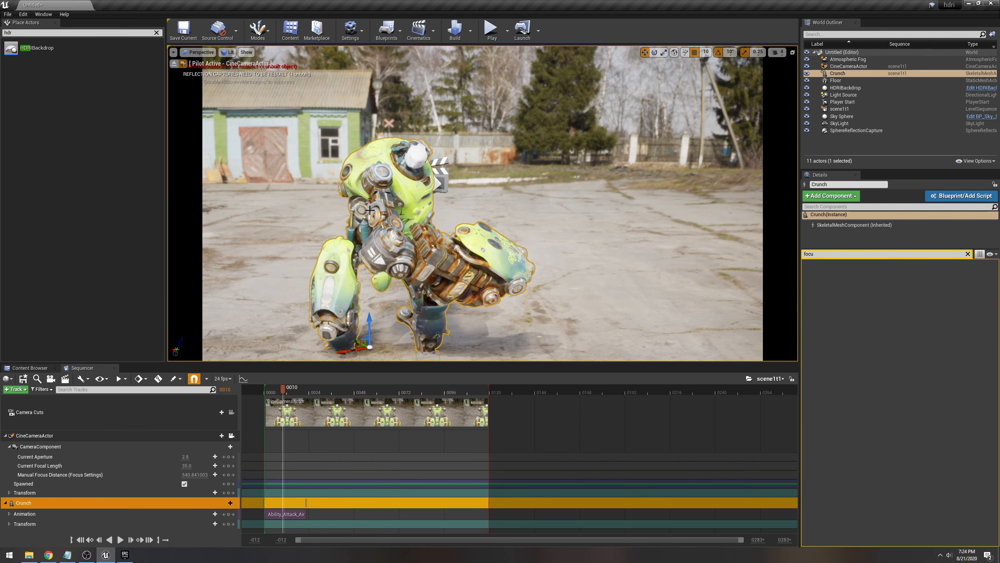
{"action": "key", "text": "a"}
{"action": "right_click_drag", "start_coordinate": [369, 210], "coordinate": [389, 220]}
{"action": "key", "text": "a"}
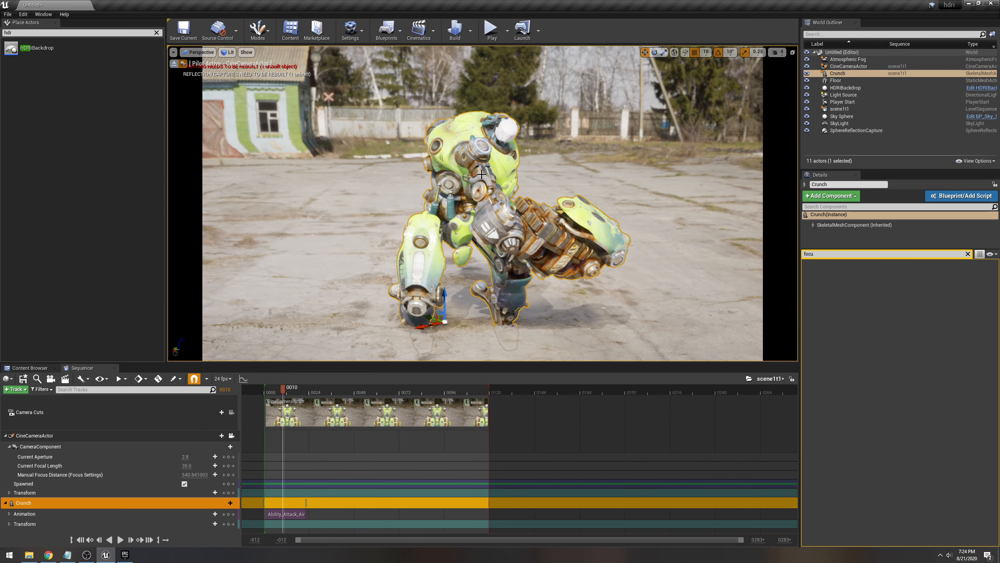
- Set the camera's Current Focal Length to 85 and tilt the shot down onto the robot's head and upper body
{"action": "left_click", "coordinate": [184, 465]}
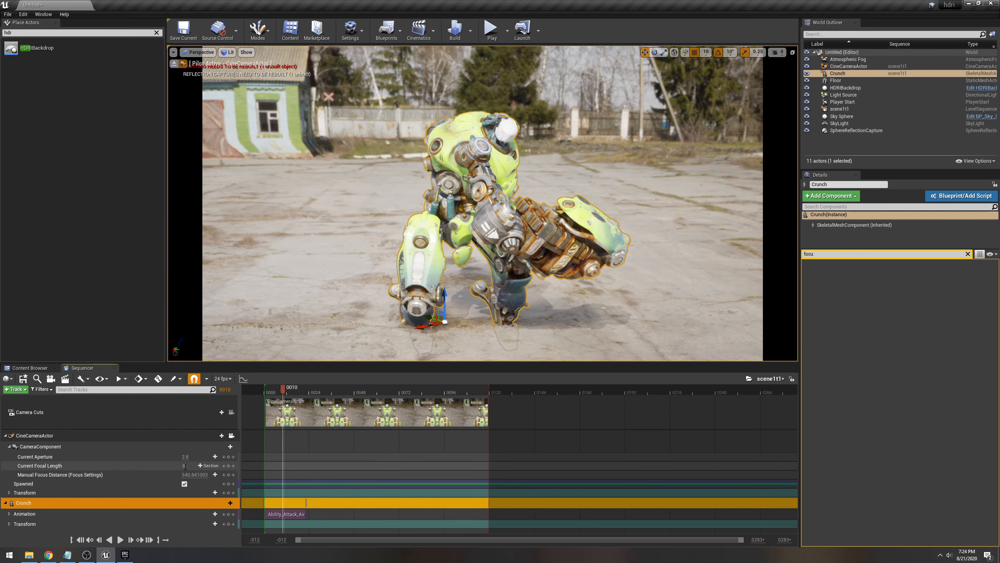
{"action": "key", "text": "Return"}
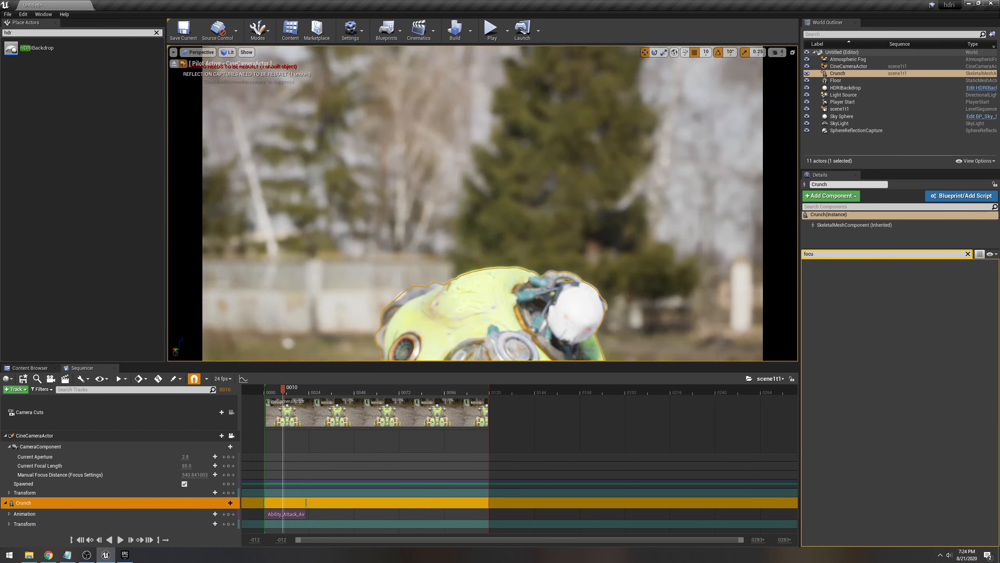
{"action": "right_click_drag", "start_coordinate": [482, 203], "coordinate": [482, 224]}
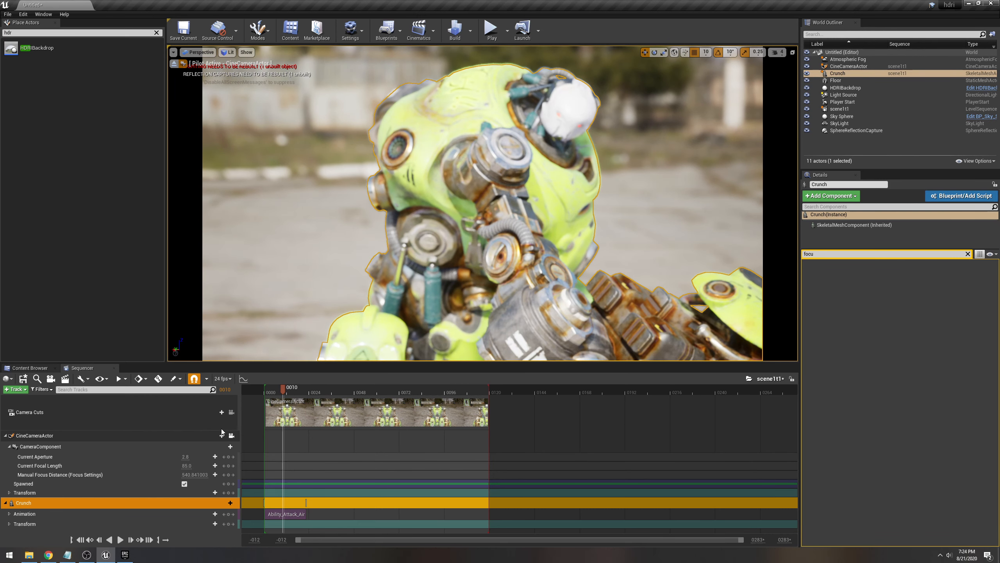
- Increase the camera's Manual Focus Distance to about 807 and check the focus, ending at frame 7 of the sequence
{"action": "mouse_move", "coordinate": [194, 475]}
{"action": "left_mouse_down"}
{"action": "mouse_move", "coordinate": [178, 475]}
{"action": "mouse_move", "coordinate": [210, 475]}
{"action": "left_mouse_up"}
{"action": "left_click", "coordinate": [292, 392]}
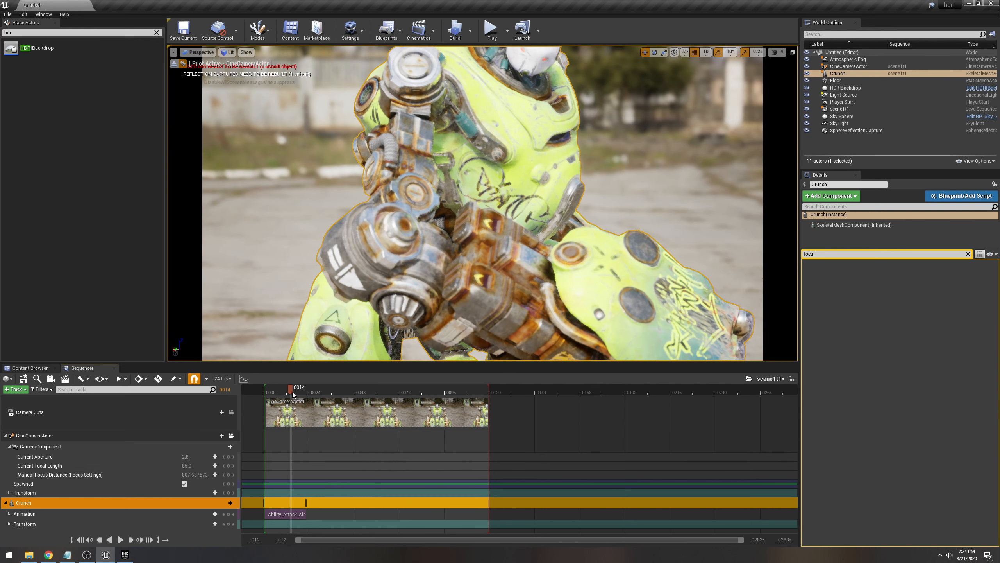
{"action": "left_click_drag", "start_coordinate": [285, 391], "coordinate": [277, 393]}
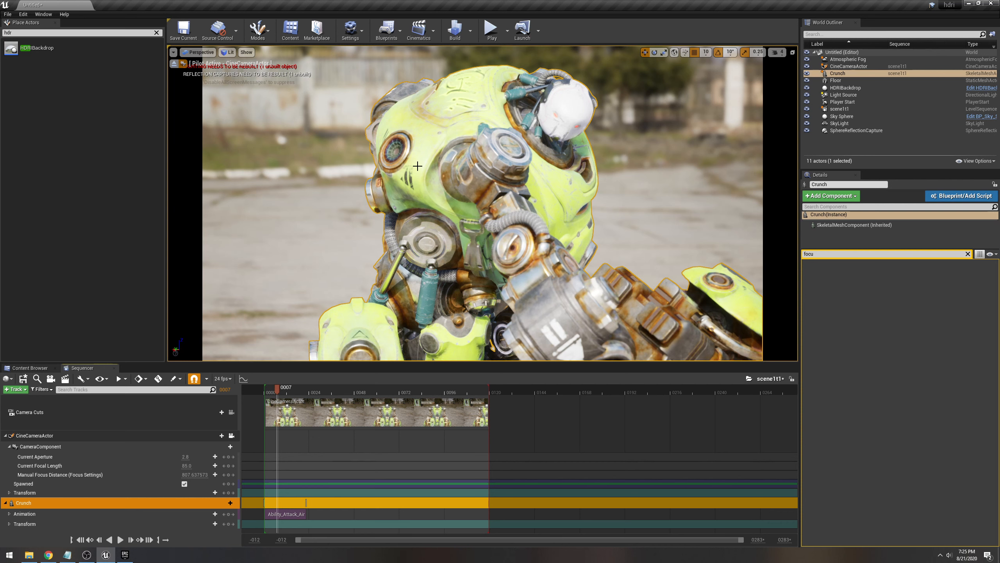
- Search the placeable actors for "post" and add a Post Process Volume to the scene
{"action": "left_click", "coordinate": [156, 33]}
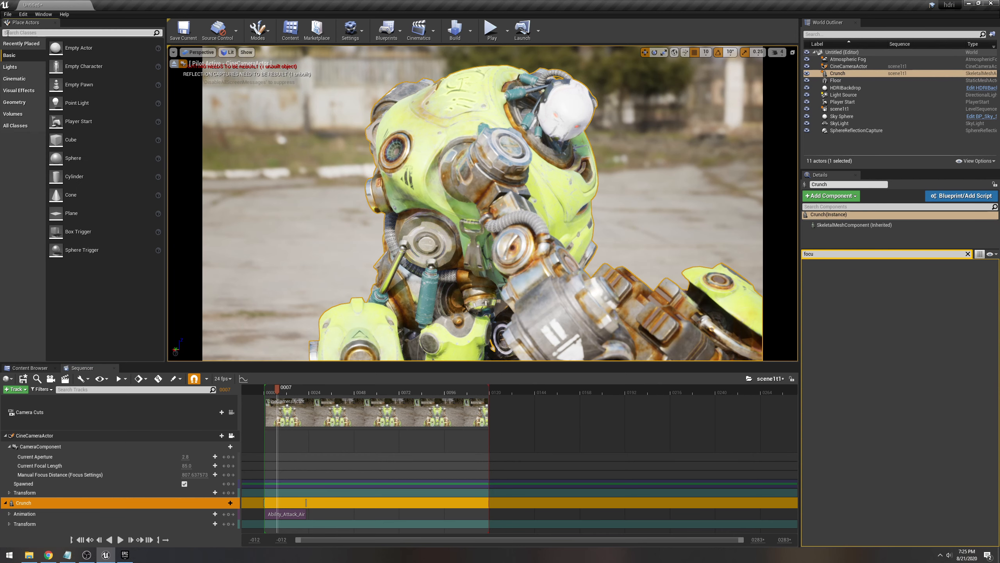
{"action": "left_click", "coordinate": [13, 34]}
{"action": "type", "text": "pos"}
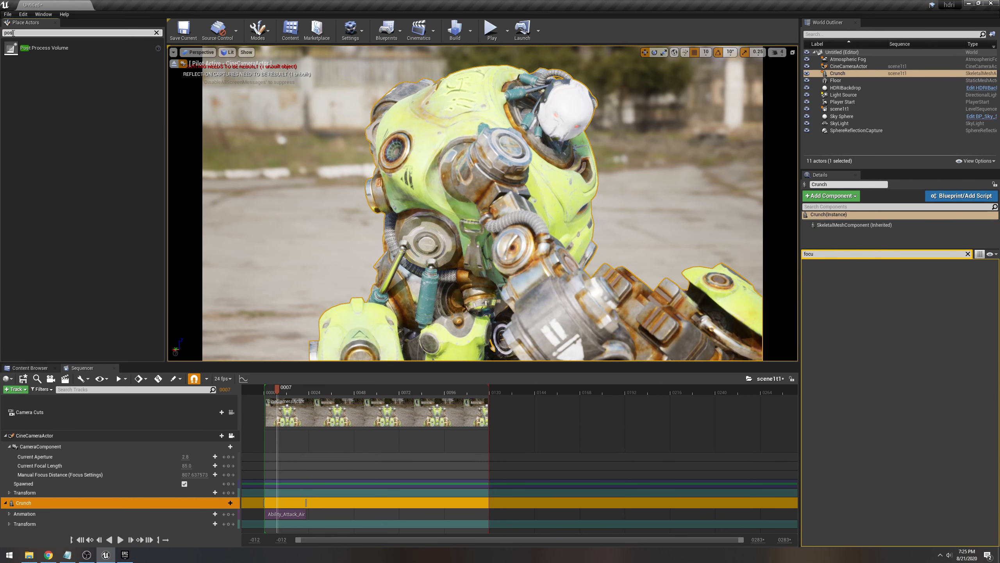
{"action": "type", "text": "t"}
{"action": "left_click_drag", "start_coordinate": [40, 48], "coordinate": [236, 221]}
{"action": "left_click_drag", "start_coordinate": [330, 302], "coordinate": [338, 324]}
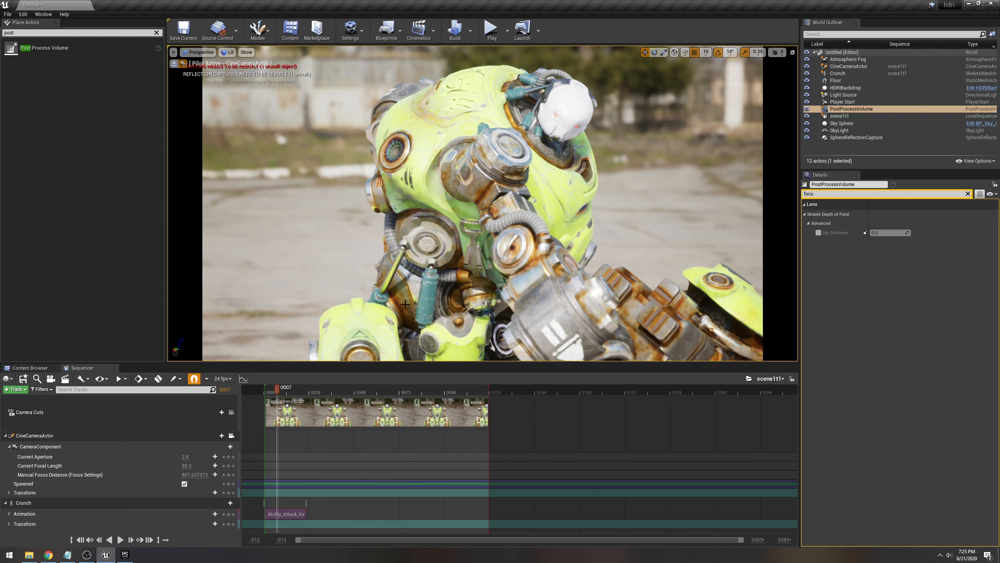
- Filter the PostProcessVolume's properties by "unboun" to bring up the Infinite Extent (Unbound) setting
{"action": "left_click", "coordinate": [806, 111]}
{"action": "left_click", "coordinate": [807, 110]}
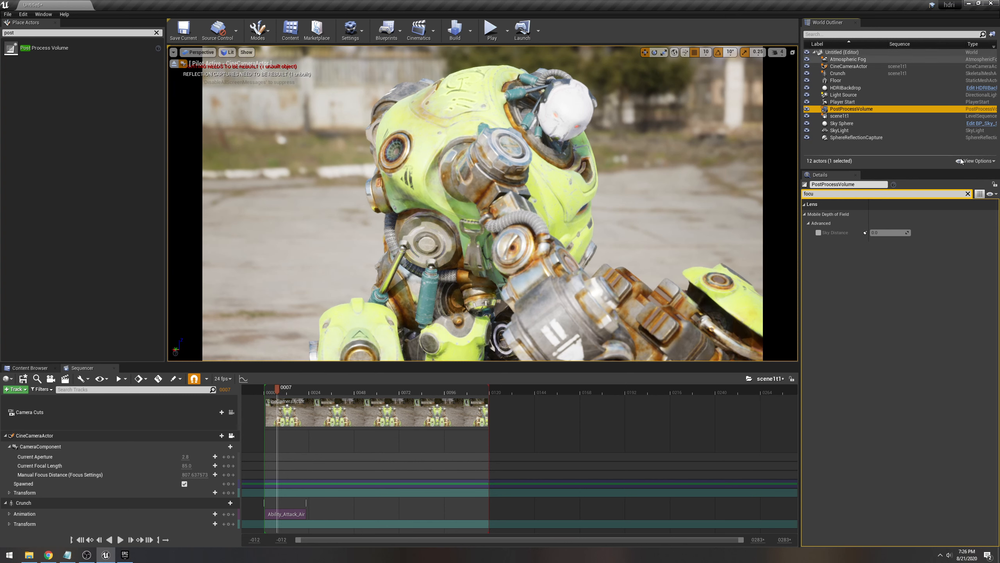
{"action": "left_click", "coordinate": [967, 193]}
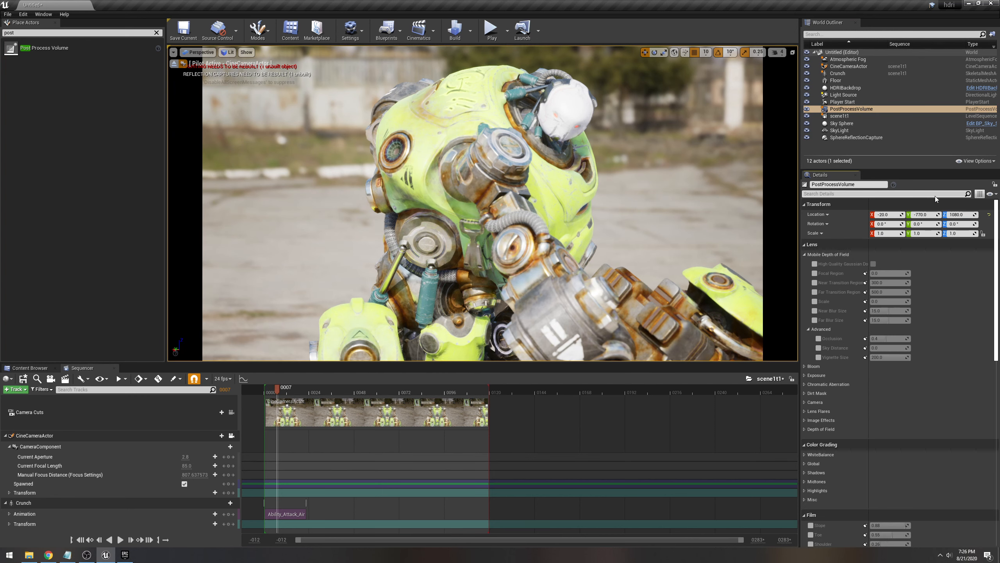
{"action": "left_click", "coordinate": [840, 193]}
{"action": "type", "text": "unb"}
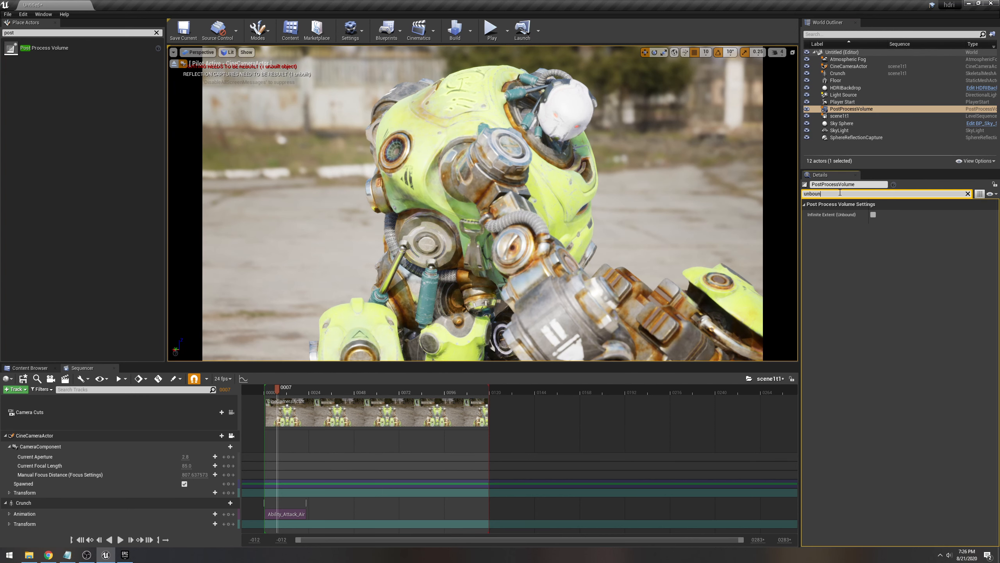
{"action": "type", "text": "oun"}
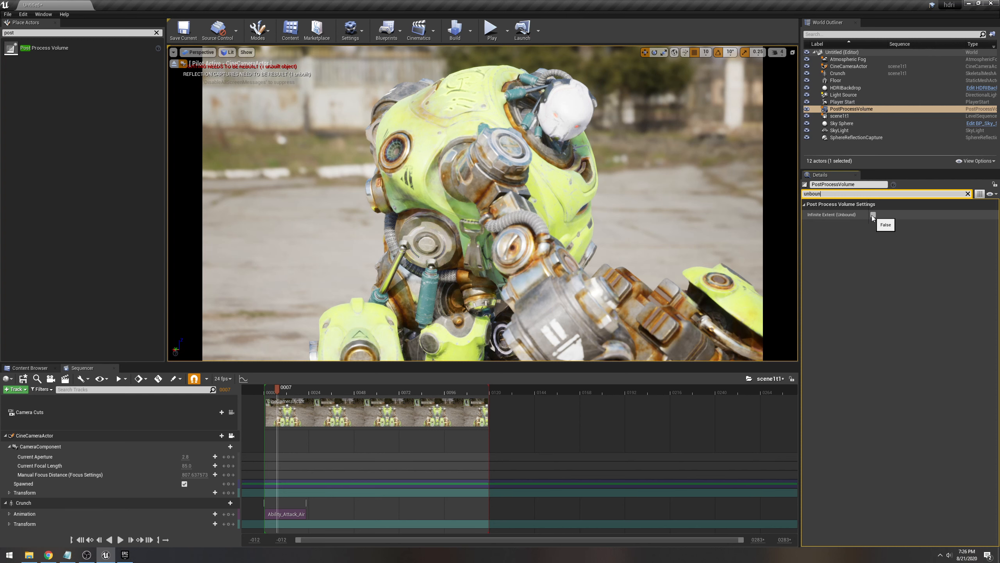
- Examine the scene around the robot from the free perspective view, then return to the CineCameraActor view
{"action": "left_click", "coordinate": [194, 52]}
{"action": "left_click", "coordinate": [198, 170]}
{"action": "right_click_drag", "start_coordinate": [424, 165], "coordinate": [483, 180]}
{"action": "left_click", "coordinate": [859, 124]}
{"action": "left_click", "coordinate": [860, 110]}
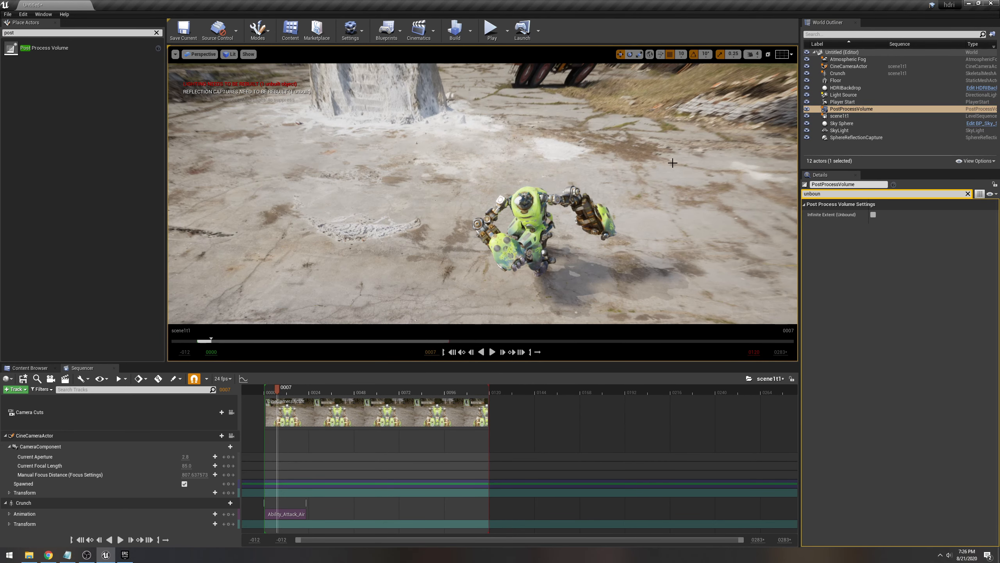
{"action": "left_click", "coordinate": [832, 110]}
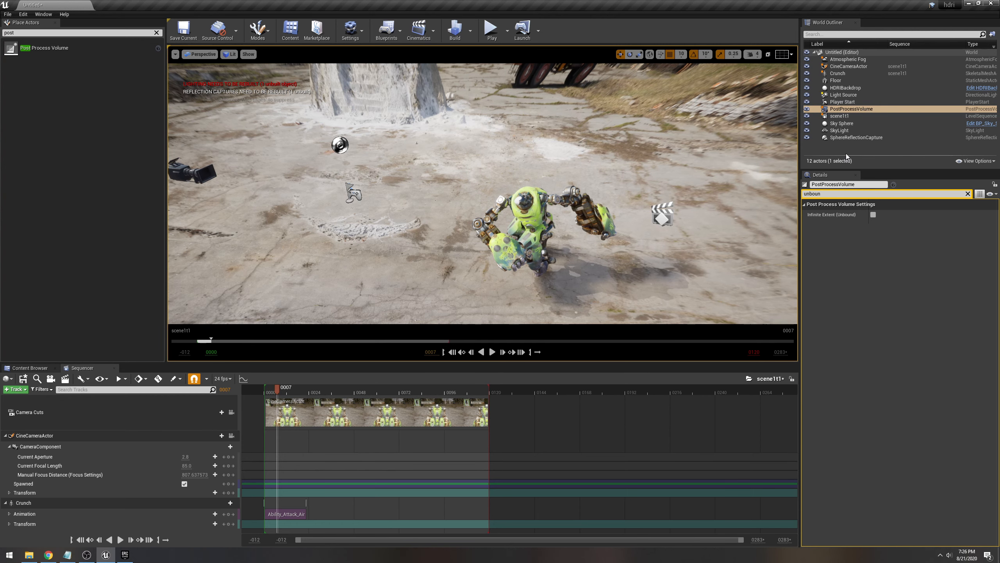
{"action": "key", "text": "s"}
{"action": "right_click_drag", "start_coordinate": [482, 158], "coordinate": [439, 102]}
{"action": "mouse_move", "coordinate": [512, 187]}
{"action": "right_mouse_down"}
{"action": "mouse_move", "coordinate": [499, 178]}
{"action": "mouse_move", "coordinate": [504, 201]}
{"action": "right_mouse_up"}
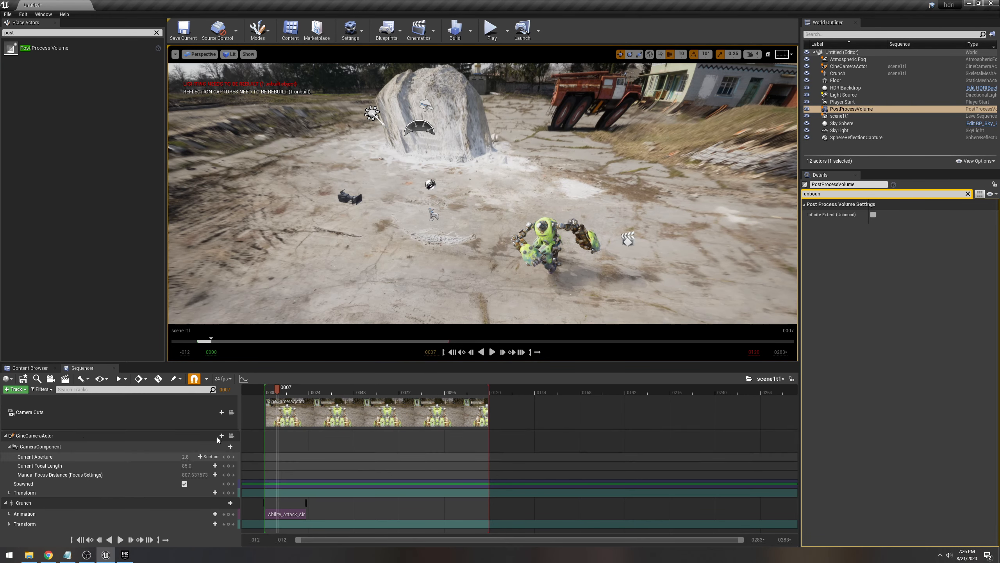
{"action": "left_click", "coordinate": [232, 435]}
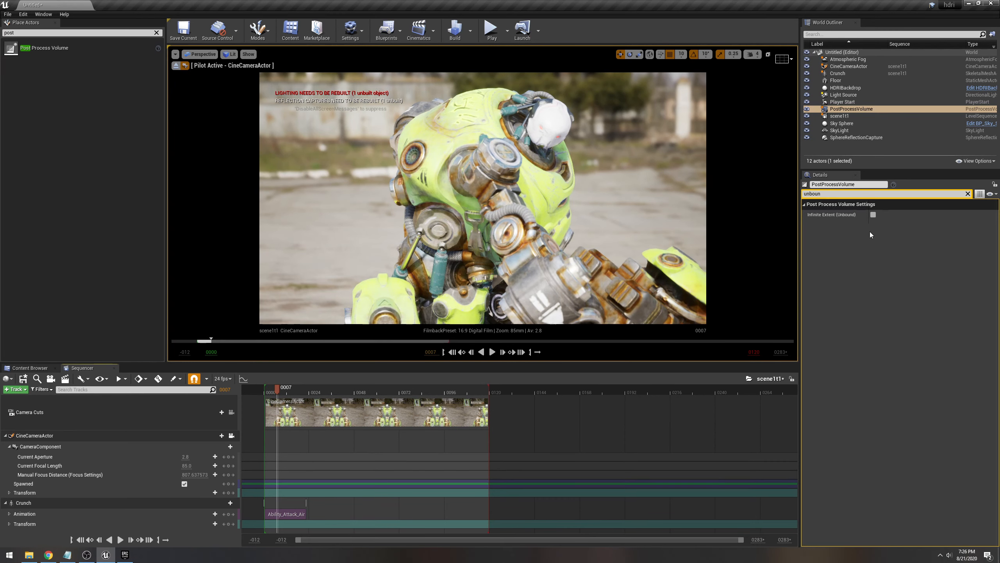
- Enable Infinite Extent (Unbound) for the post process volume and preview frame 10 through the CineCameraActor
{"action": "left_click", "coordinate": [873, 216]}
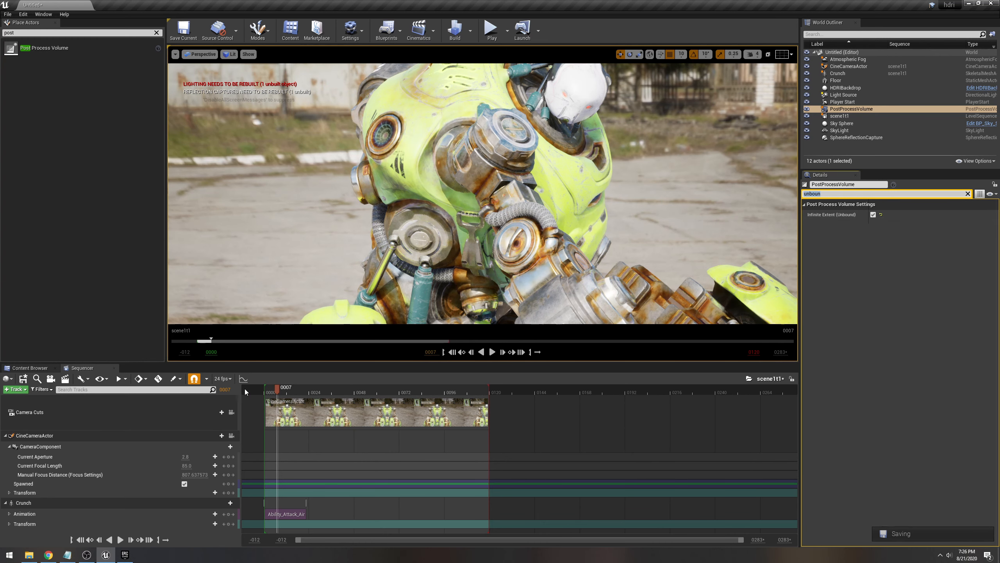
{"action": "left_click", "coordinate": [232, 435]}
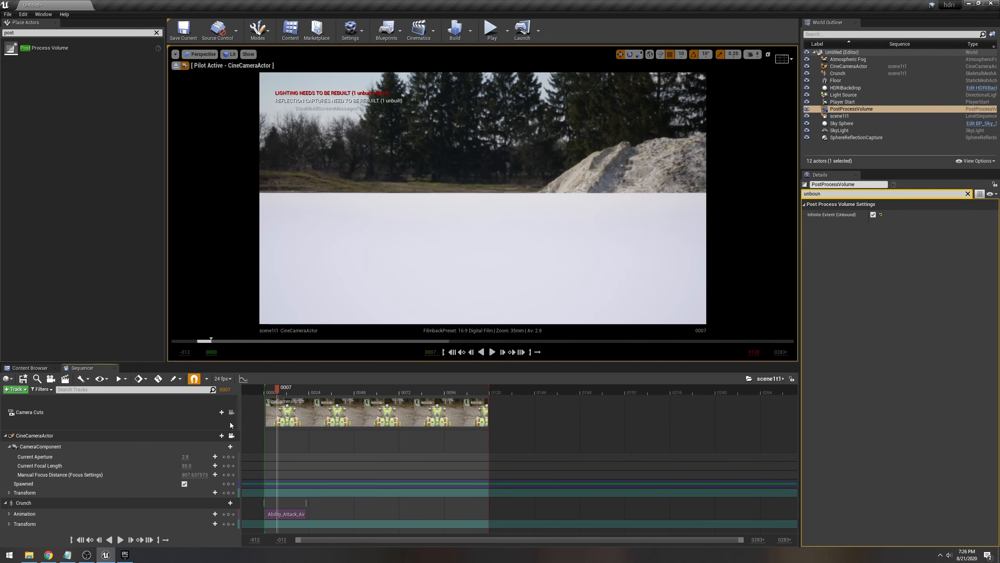
{"action": "left_click_drag", "start_coordinate": [291, 389], "coordinate": [285, 389]}
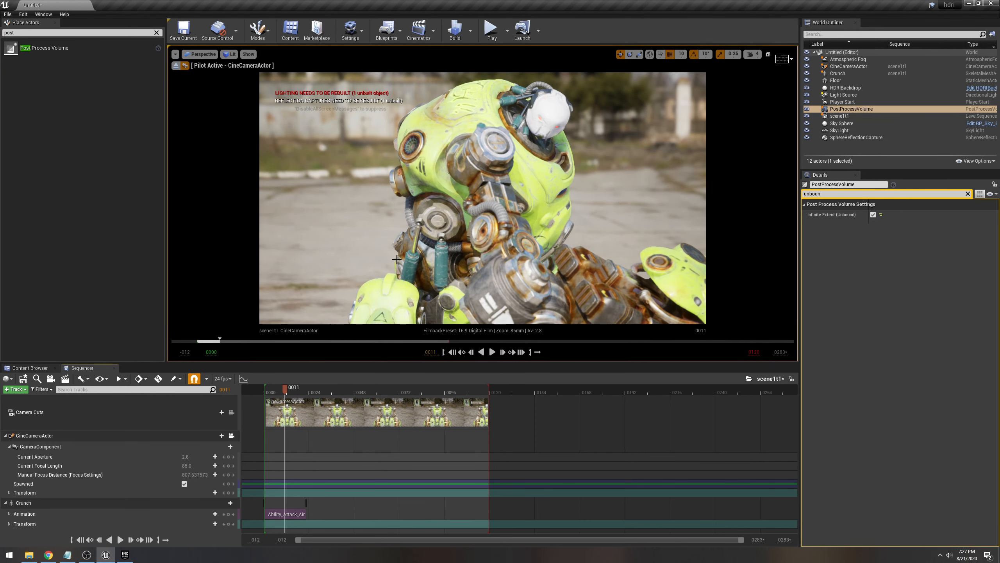
{"action": "scroll", "coordinate": [400, 260], "scroll_direction": "down", "scroll_amount": 1}
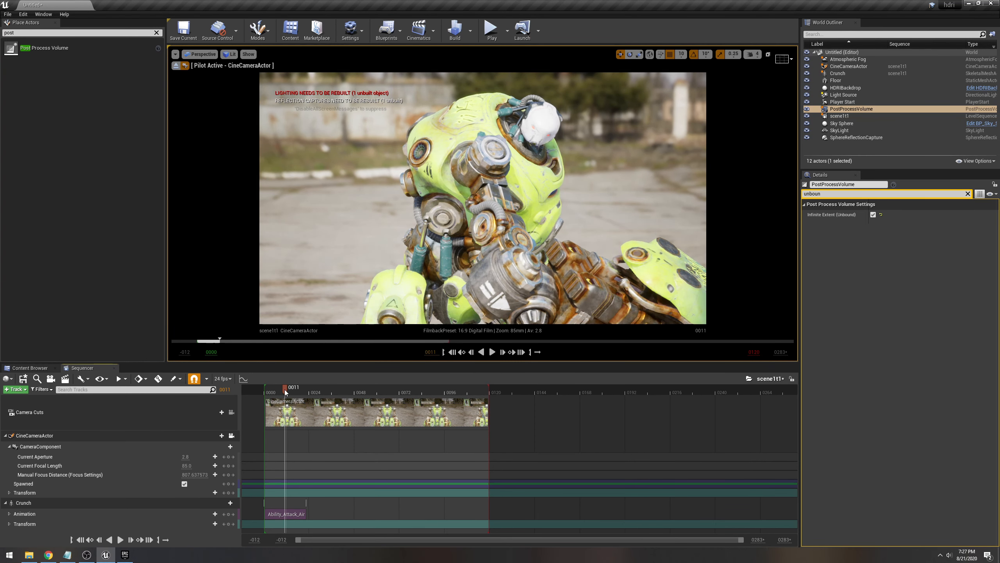
{"action": "left_click_drag", "start_coordinate": [284, 389], "coordinate": [283, 390]}
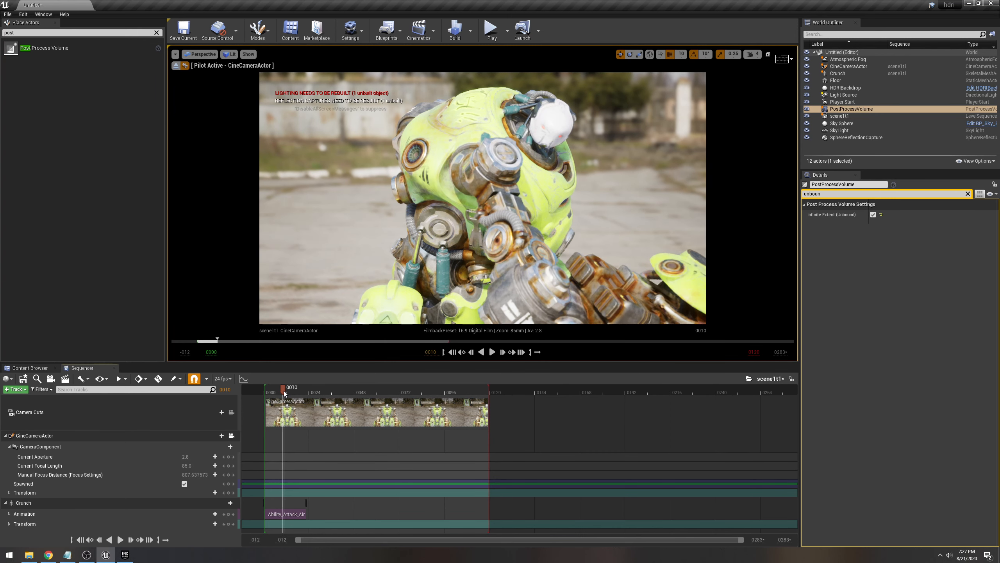
- Clear the property filter and collapse the expanded Rendering Features groups, including Motion Blur and Light Propagation Volume
{"action": "left_click", "coordinate": [967, 193]}
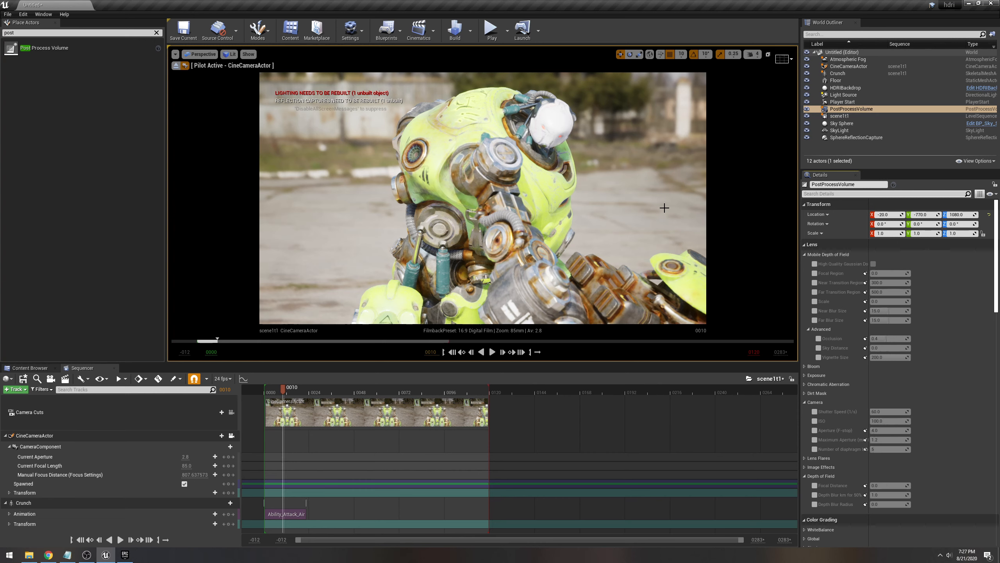
{"action": "scroll", "coordinate": [997, 277], "scroll_direction": "down", "scroll_amount": 1}
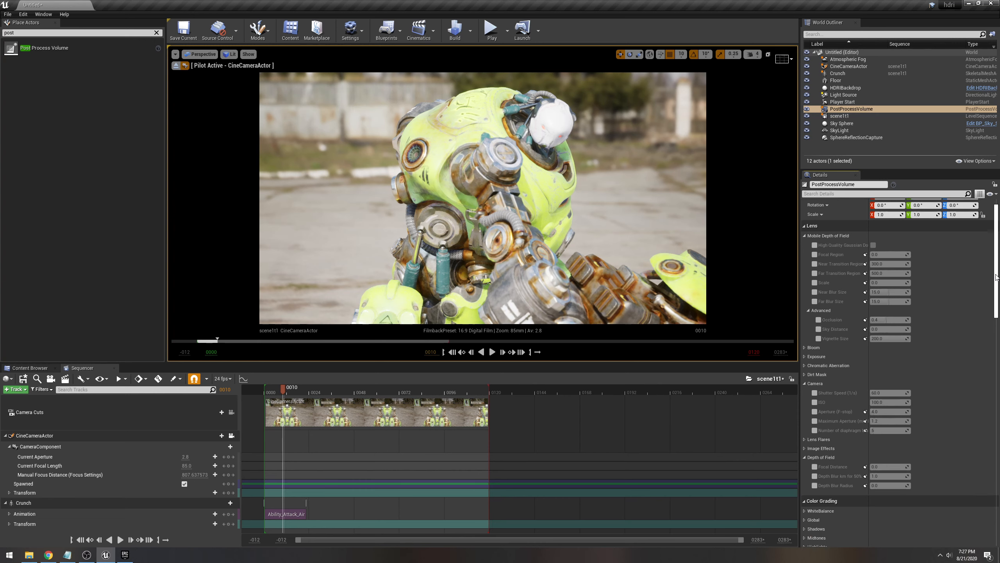
{"action": "left_click_drag", "start_coordinate": [997, 277], "coordinate": [988, 369]}
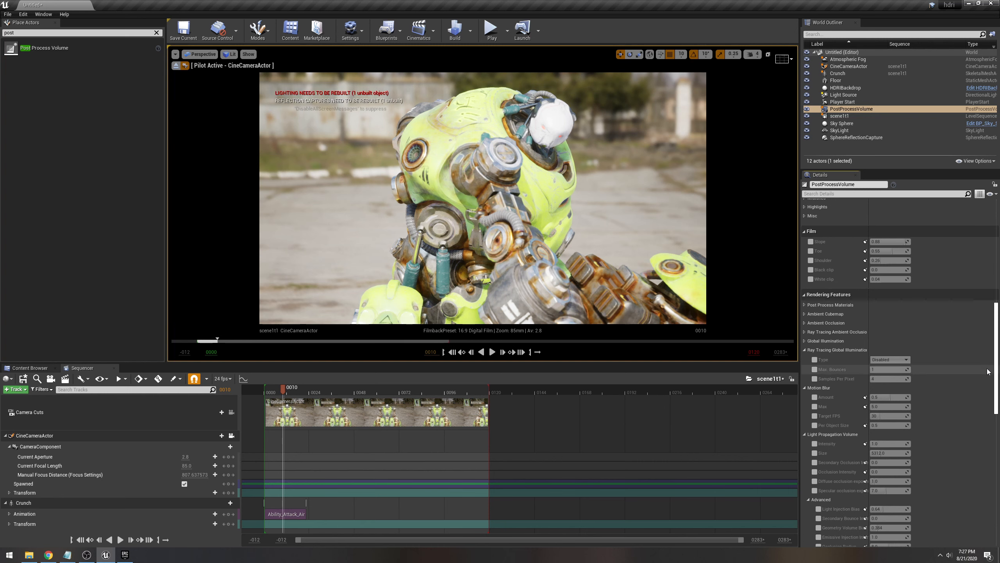
{"action": "left_click", "coordinate": [806, 350]}
{"action": "left_click", "coordinate": [806, 359]}
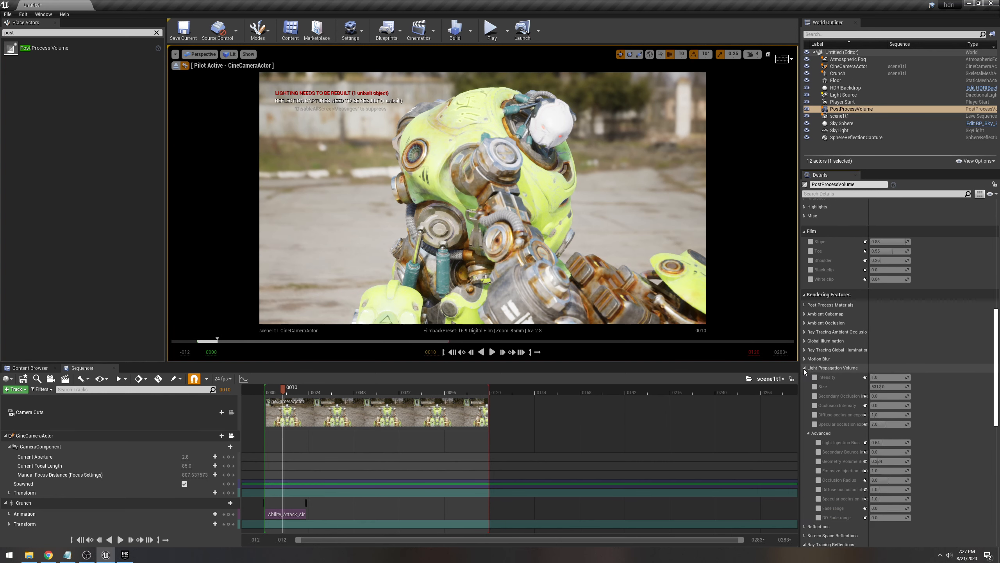
{"action": "left_click", "coordinate": [803, 369]}
{"action": "left_click", "coordinate": [804, 394]}
{"action": "left_click", "coordinate": [806, 422]}
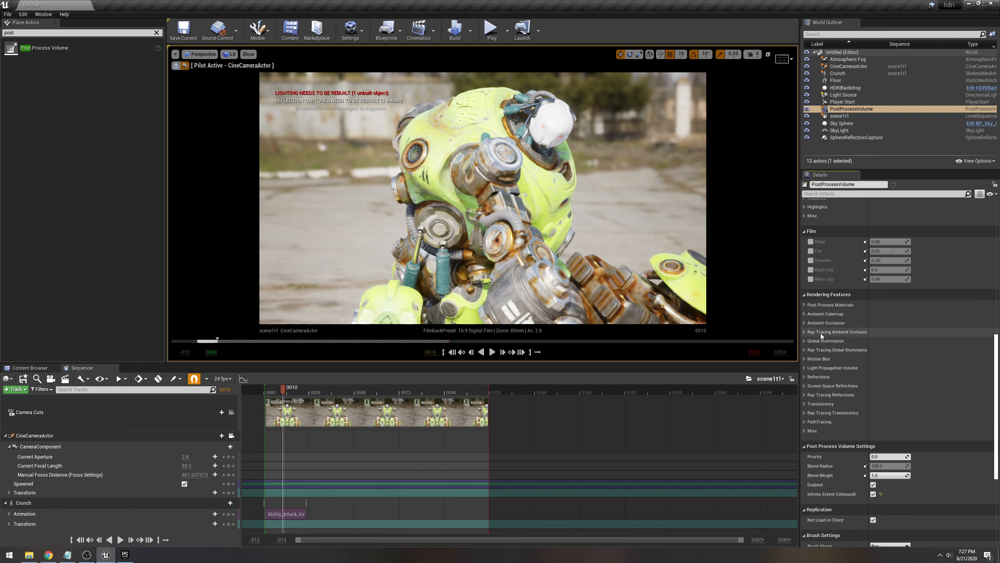
- Override the Enabled and Samples Per Pixel settings under the volume's Ray Tracing Ambient Occlusion
{"action": "left_click", "coordinate": [803, 333]}
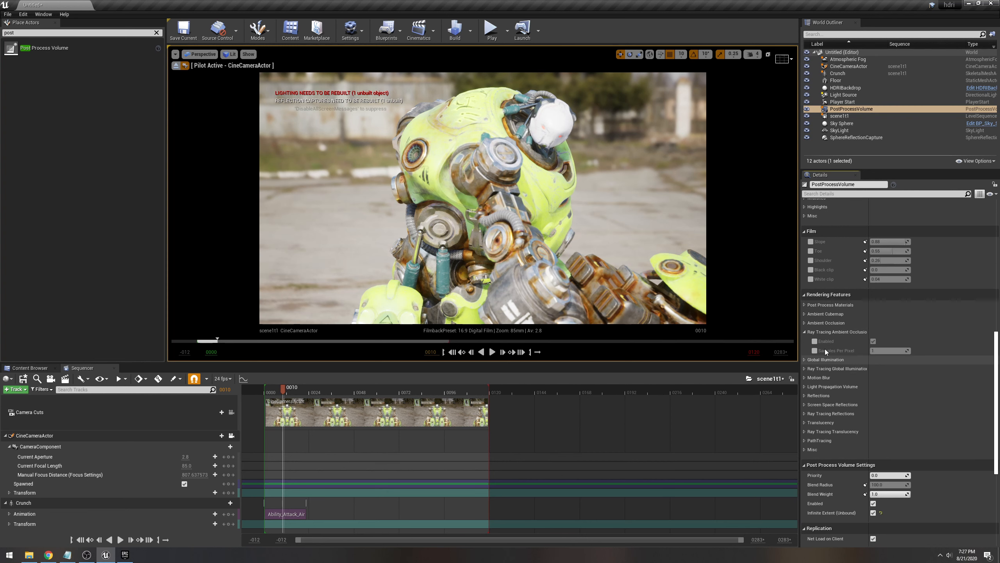
{"action": "left_click", "coordinate": [815, 341]}
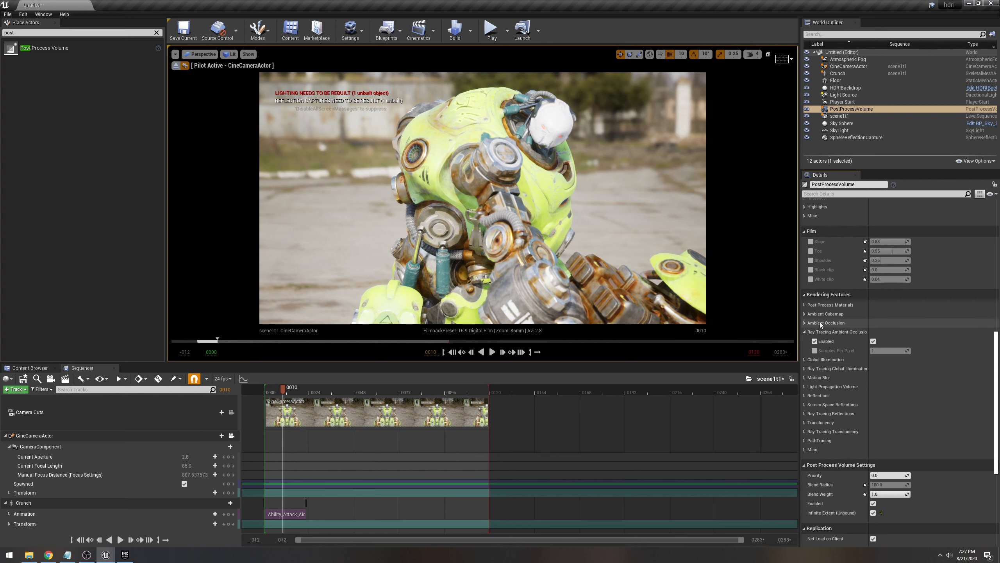
{"action": "left_click", "coordinate": [814, 350]}
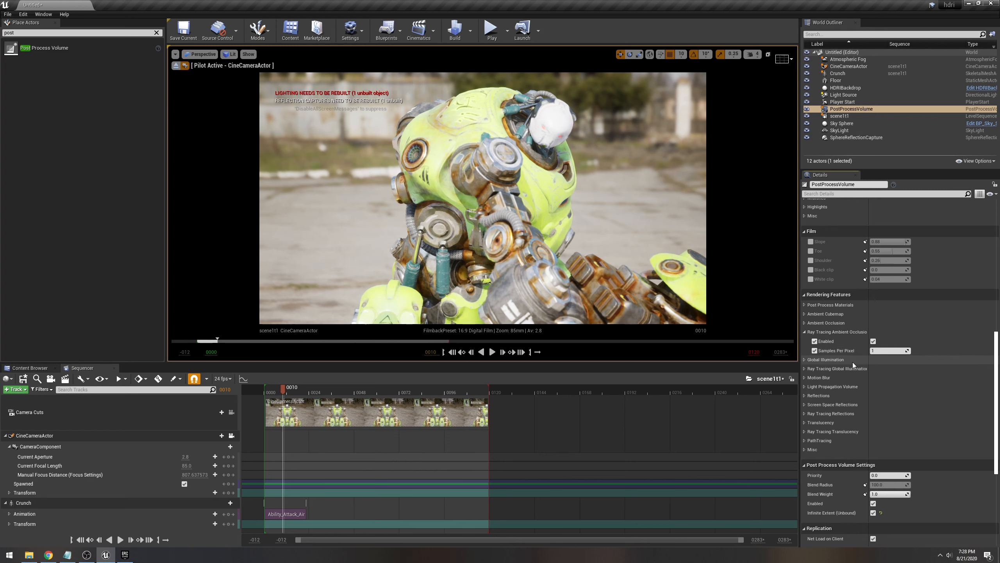
- Override Type, Max. Bounces and Samples Per Pixel under Ray Tracing Global Illumination, and set the Type to Brute Force
{"action": "left_click", "coordinate": [805, 369]}
{"action": "left_click", "coordinate": [814, 378]}
{"action": "left_click", "coordinate": [814, 388]}
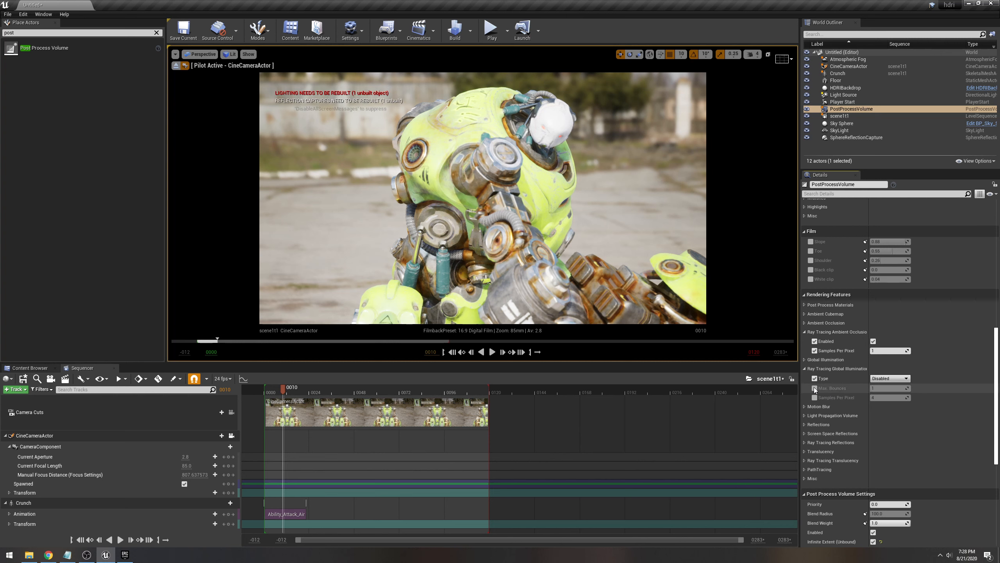
{"action": "left_click", "coordinate": [814, 397]}
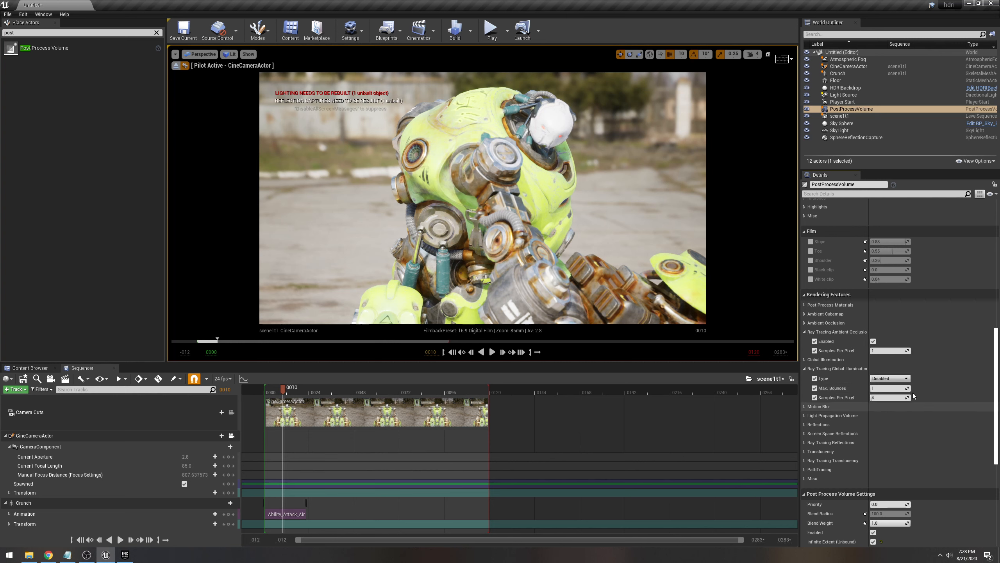
{"action": "left_click", "coordinate": [889, 378]}
{"action": "left_click", "coordinate": [898, 390]}
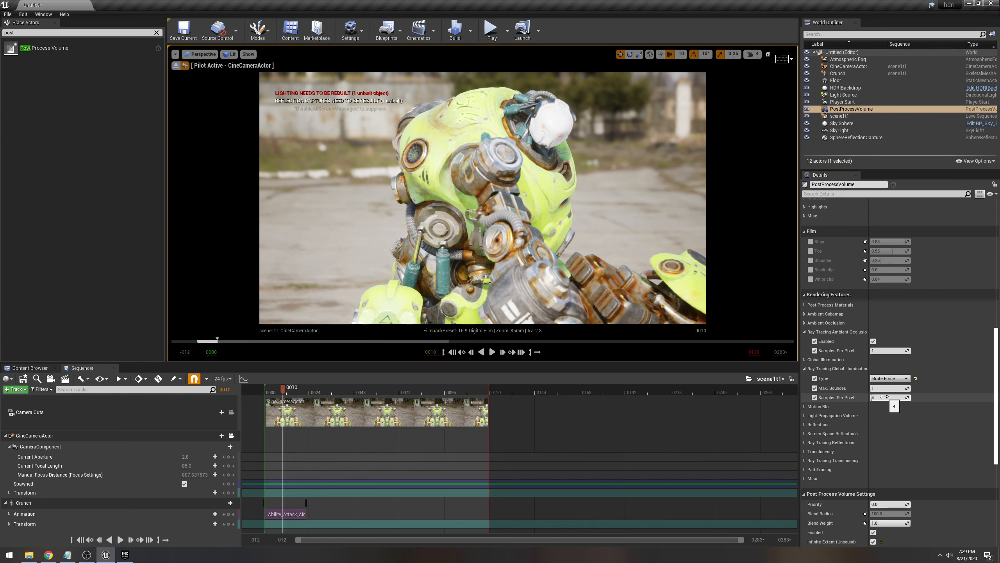
- Override the Motion Blur Target FPS of the post process volume and set it to 24
{"action": "left_click", "coordinate": [804, 407]}
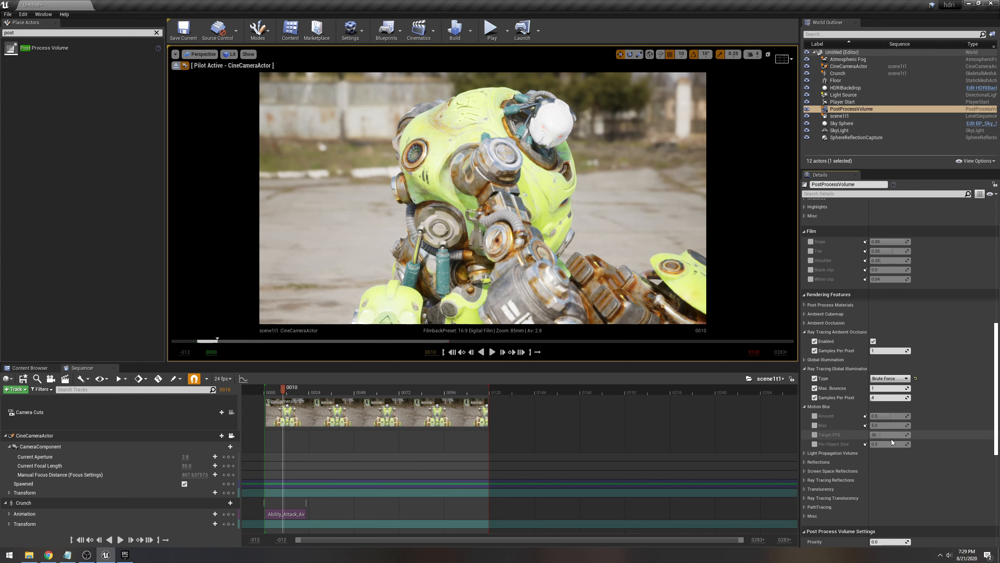
{"action": "left_click", "coordinate": [881, 434]}
{"action": "type", "text": "2"}
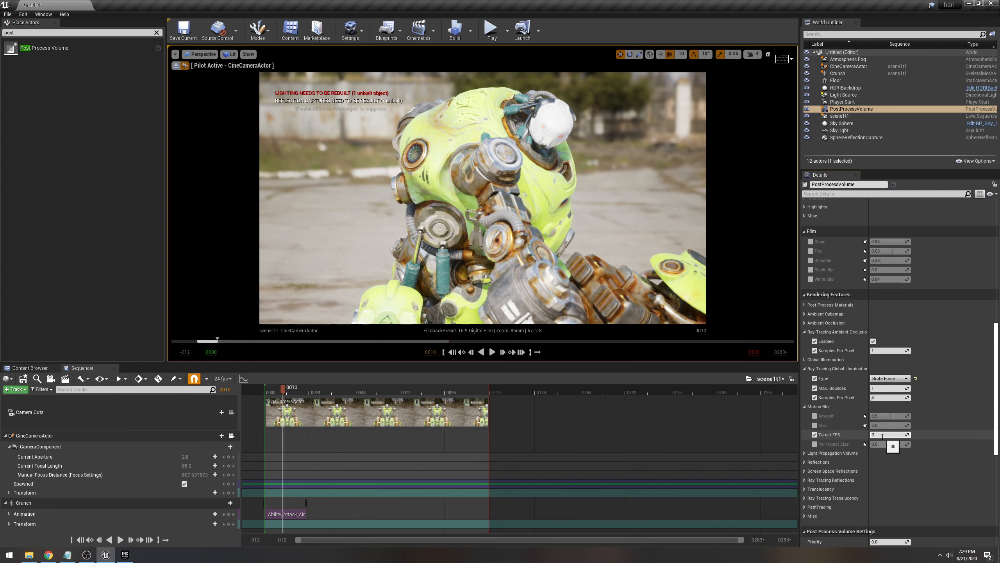
{"action": "type", "text": "4"}
{"action": "key", "text": "Return"}
- Override the Reflections Type of the post process volume with Ray Tracing, leaving the Screen Space Reflections group collapsed
{"action": "scroll", "coordinate": [884, 441], "scroll_direction": "down", "scroll_amount": 2}
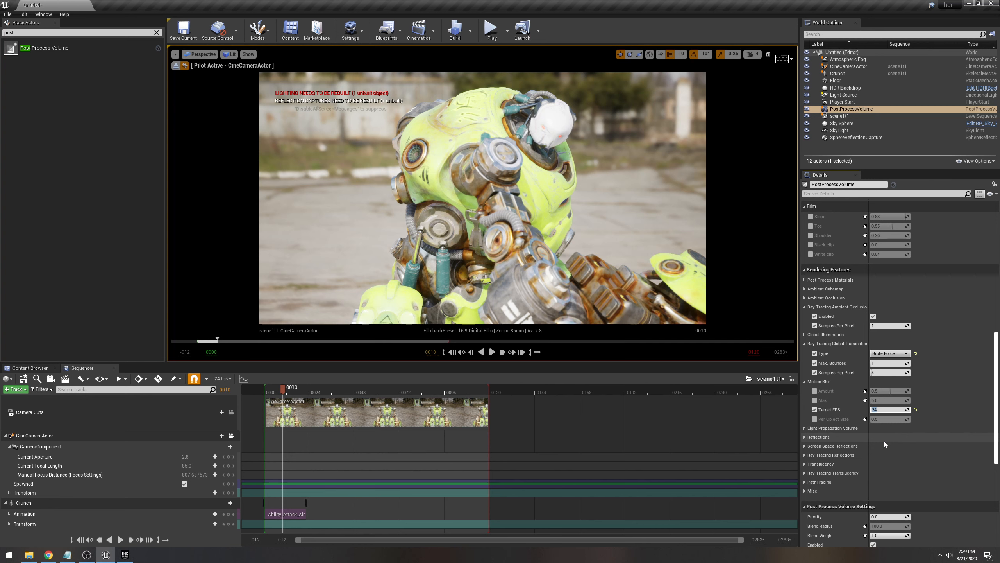
{"action": "left_click", "coordinate": [806, 437]}
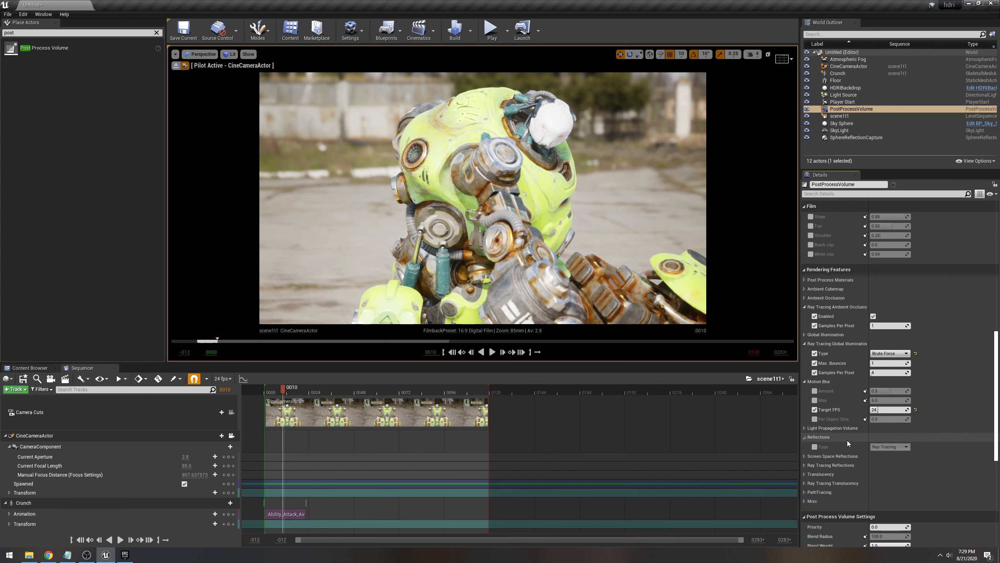
{"action": "left_click", "coordinate": [804, 457]}
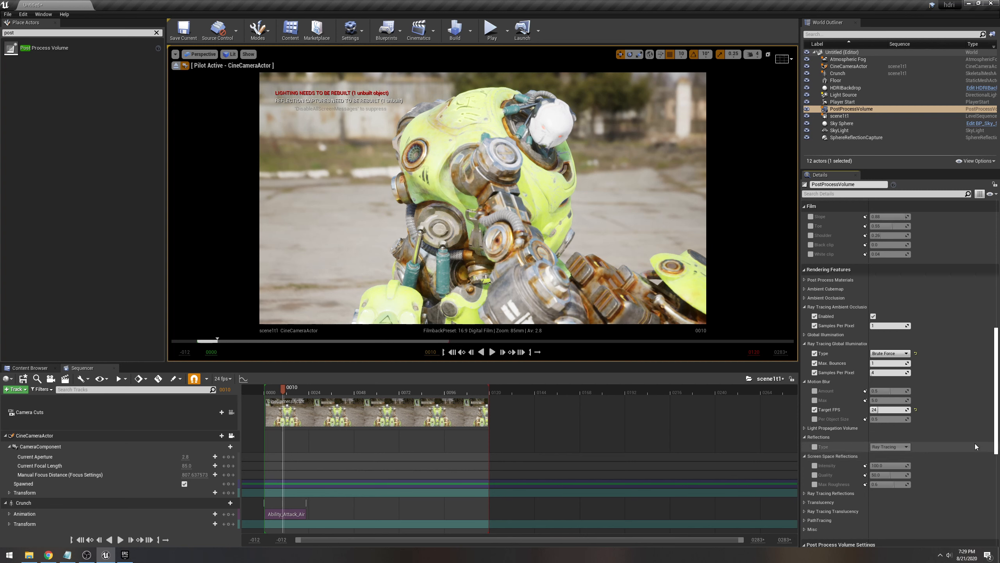
{"action": "left_click", "coordinate": [814, 447]}
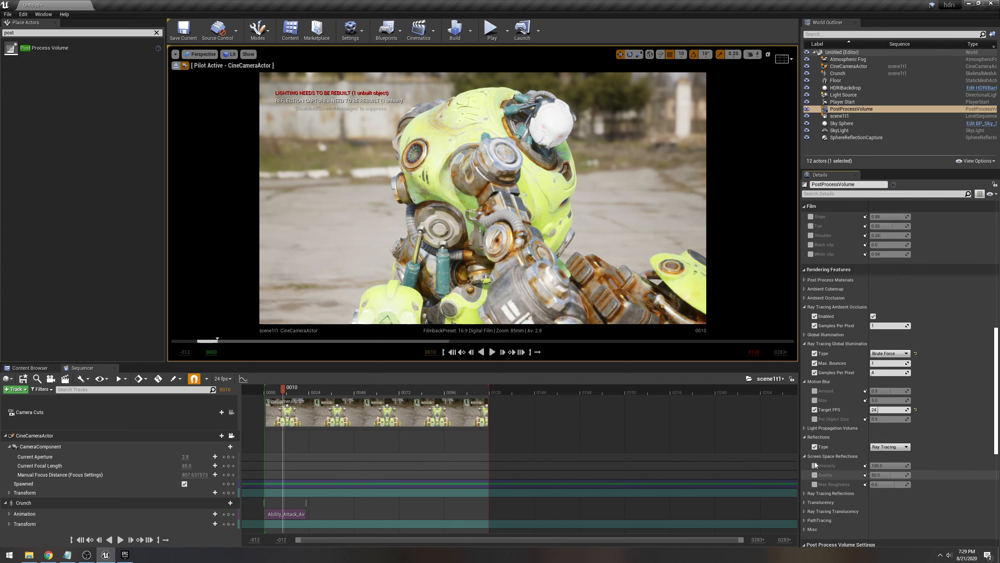
{"action": "left_click", "coordinate": [902, 447]}
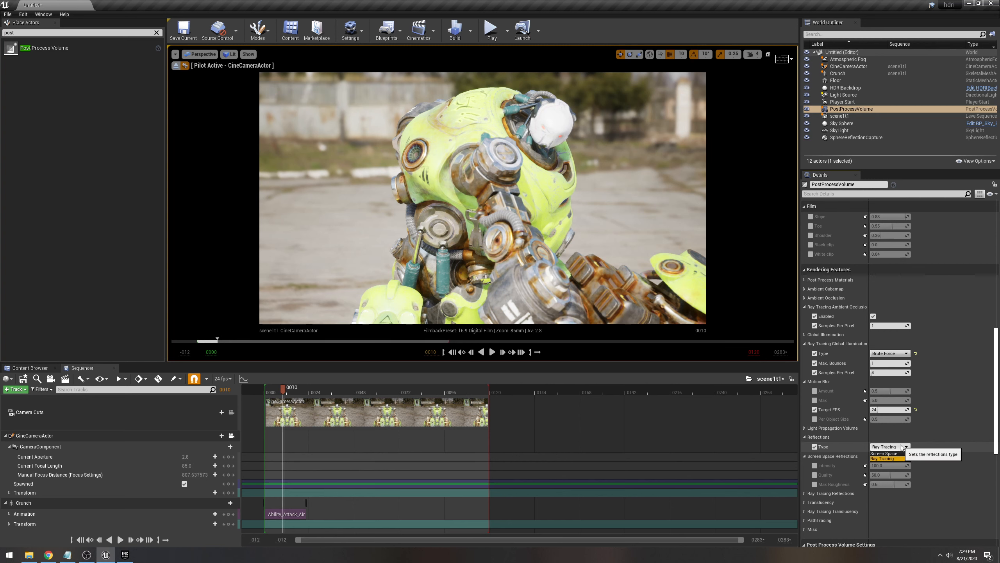
{"action": "left_click", "coordinate": [891, 459]}
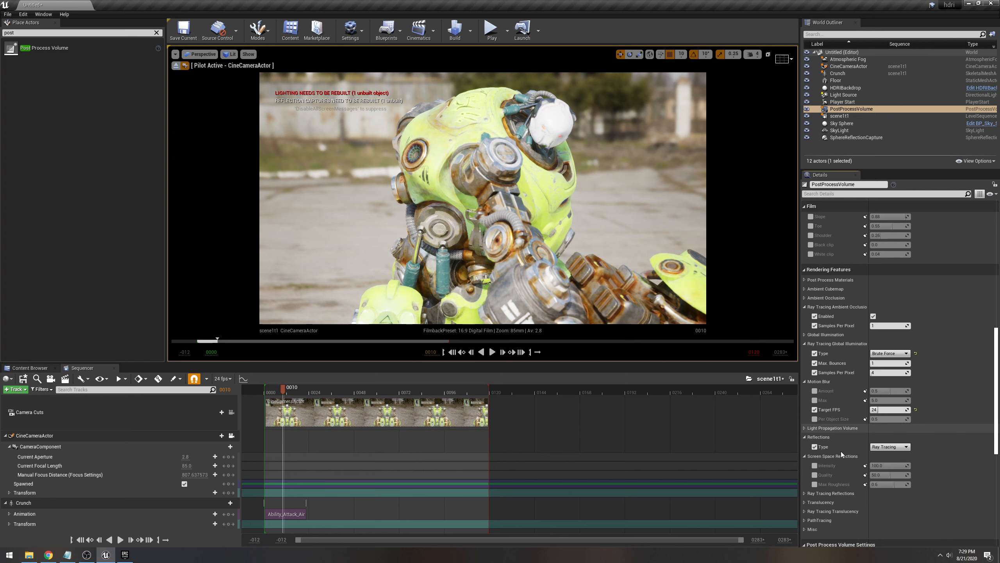
{"action": "left_click", "coordinate": [805, 457]}
- Override Max Roughness, Max. Bounces, Samples Per Pixel and Shadows under Ray Tracing Reflections, and set Shadows to Area Shadows
{"action": "left_click", "coordinate": [805, 465]}
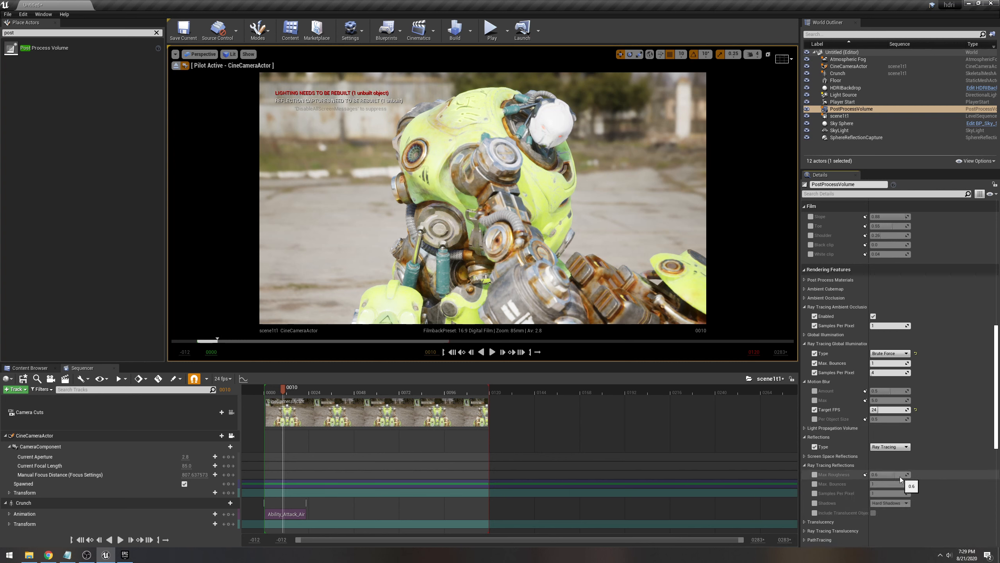
{"action": "left_click", "coordinate": [815, 474]}
{"action": "left_click", "coordinate": [815, 484]}
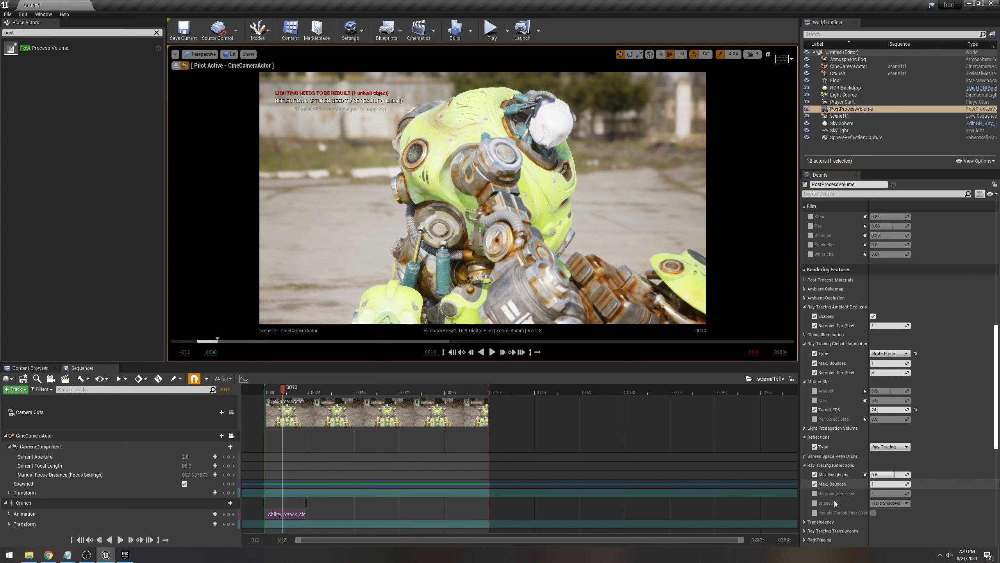
{"action": "left_click", "coordinate": [815, 493]}
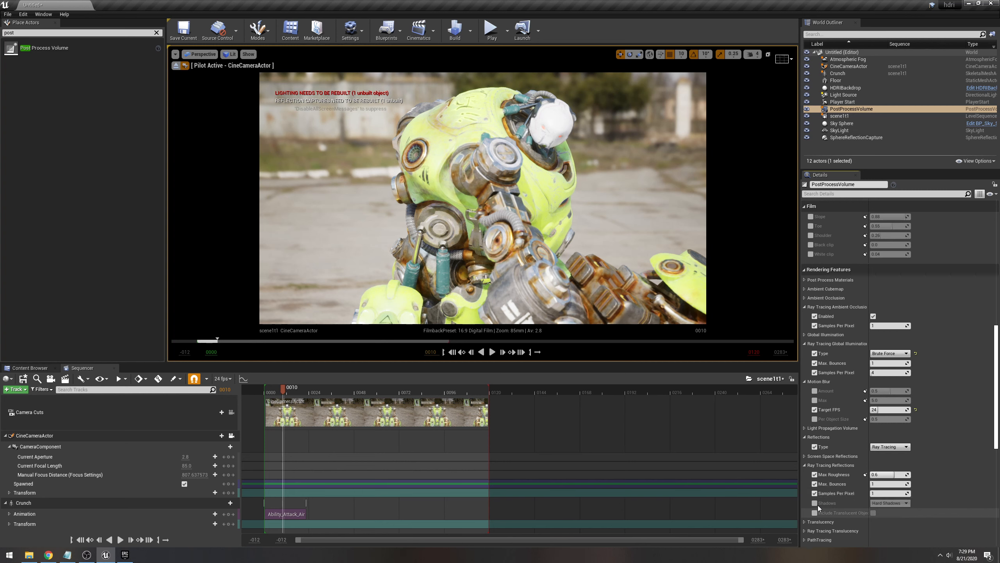
{"action": "left_click", "coordinate": [814, 503]}
{"action": "left_click", "coordinate": [891, 504]}
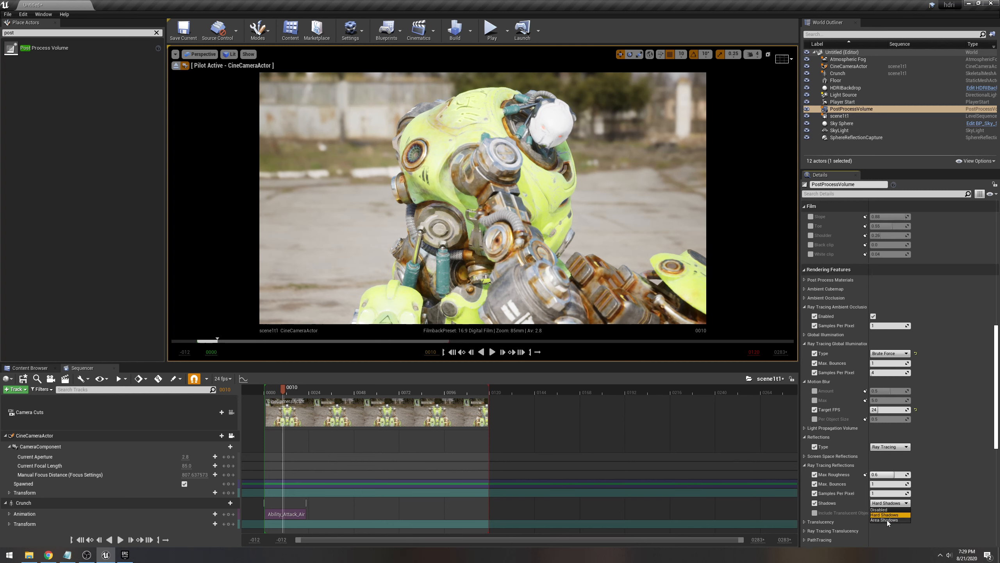
{"action": "left_click", "coordinate": [887, 520]}
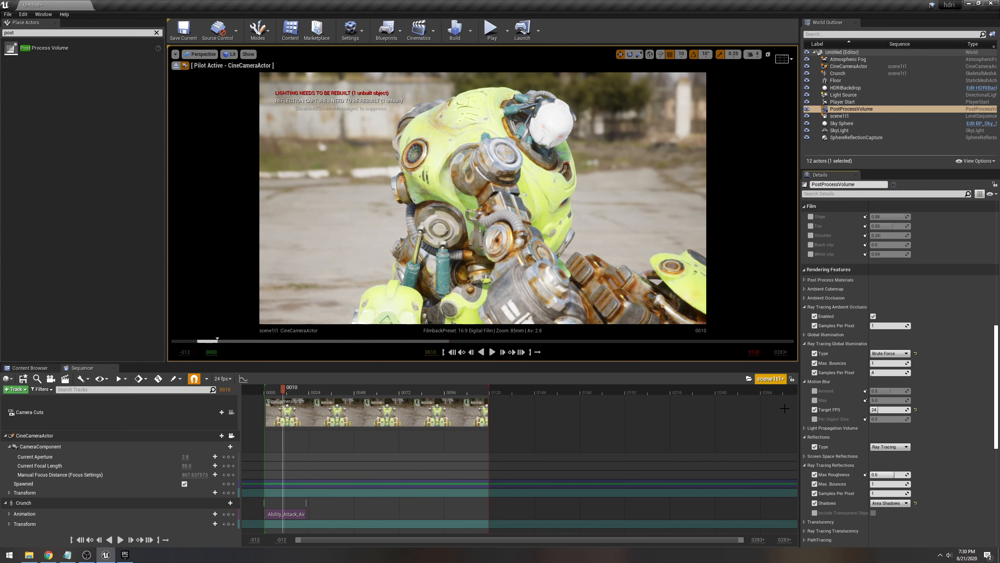
- Set Samples Per Pixel to 12 under Ray Tracing Reflections
{"action": "left_click", "coordinate": [880, 494]}
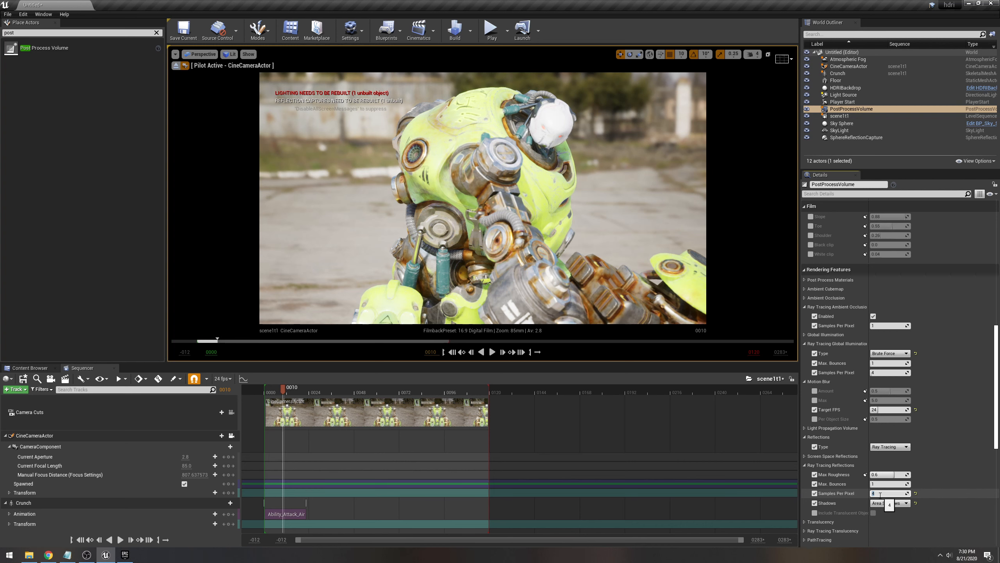
{"action": "type", "text": "1"}
{"action": "key", "text": "Return"}
{"action": "left_click", "coordinate": [872, 494]}
{"action": "type", "text": "12"}
{"action": "key", "text": "Return"}
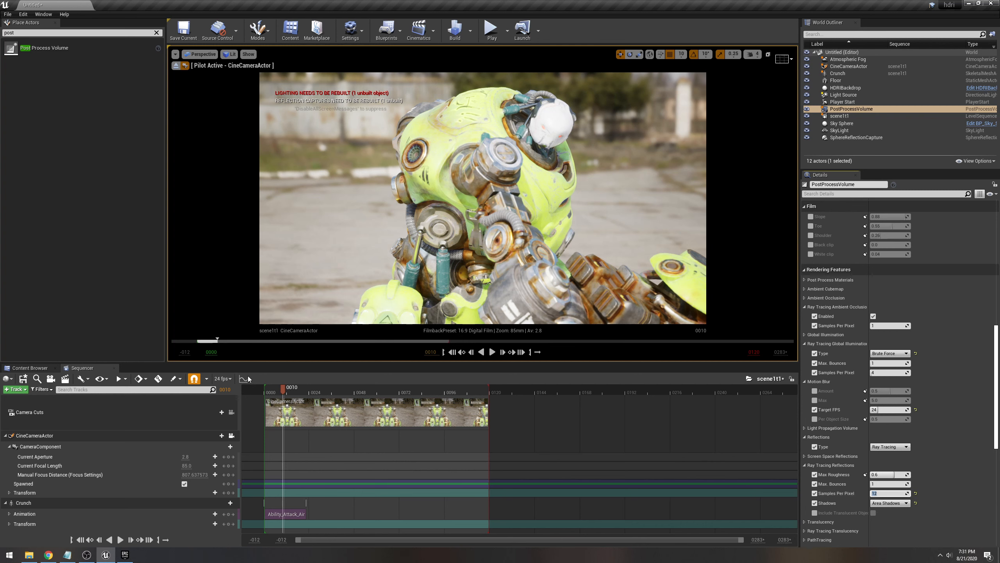
- Scrub the sequence through frames 4 and 9 to preview the robot's reflections, and return to frame 10
{"action": "left_click", "coordinate": [273, 390]}
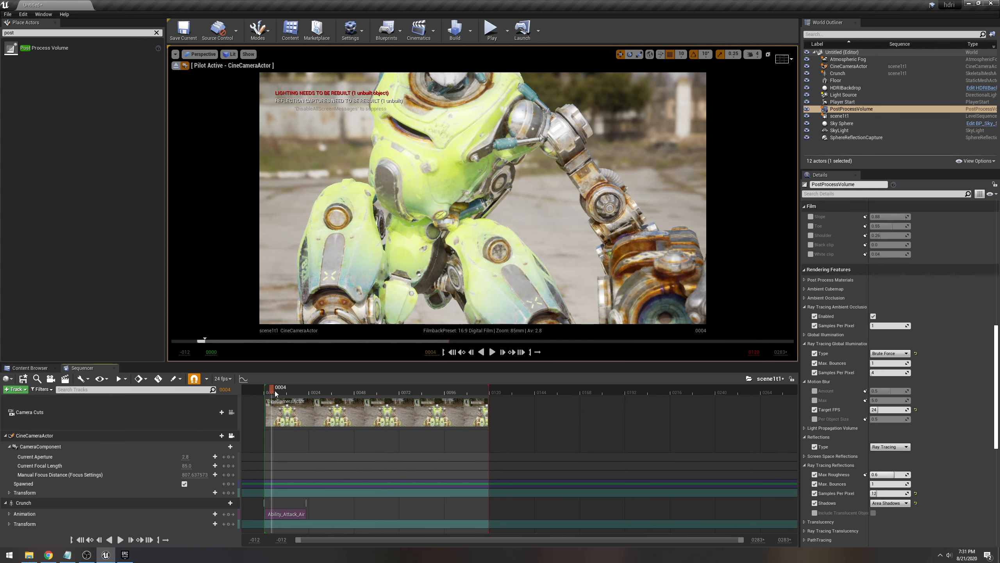
{"action": "left_click", "coordinate": [283, 391]}
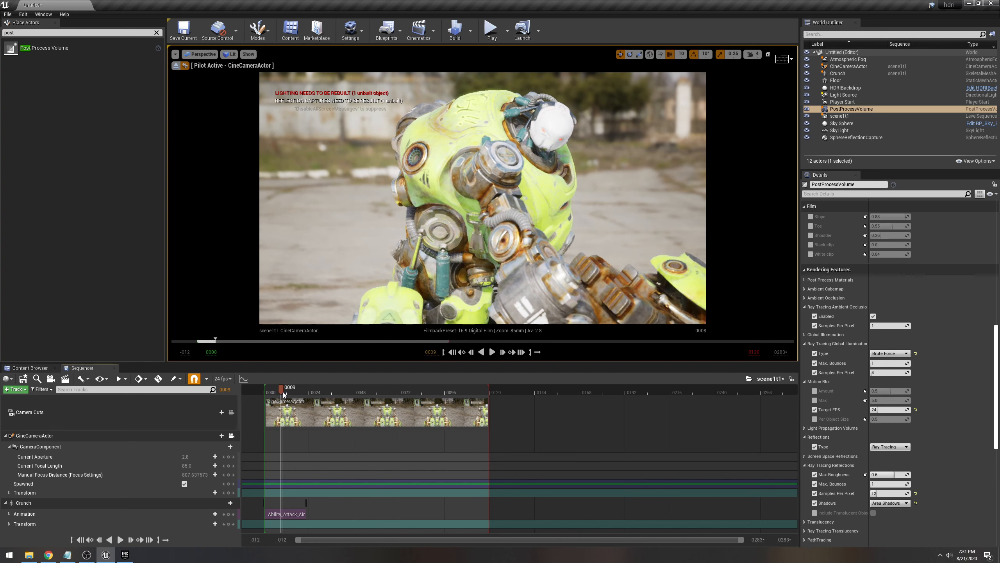
{"action": "left_click", "coordinate": [285, 391]}
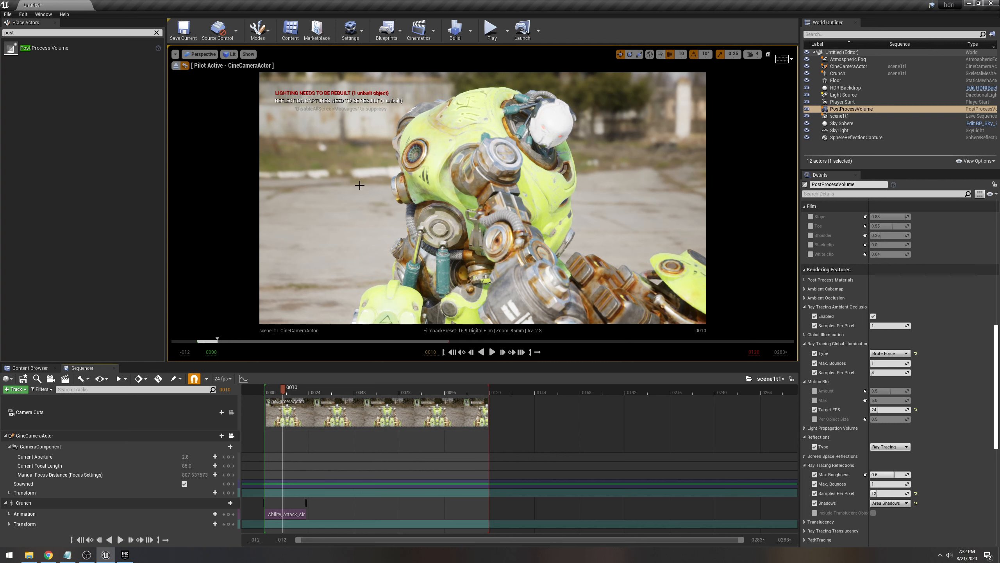
- Compare the shot at frame 10 in the Unlit view mode and switch the viewport back to Lit
{"action": "left_click", "coordinate": [232, 55]}
{"action": "left_click", "coordinate": [242, 78]}
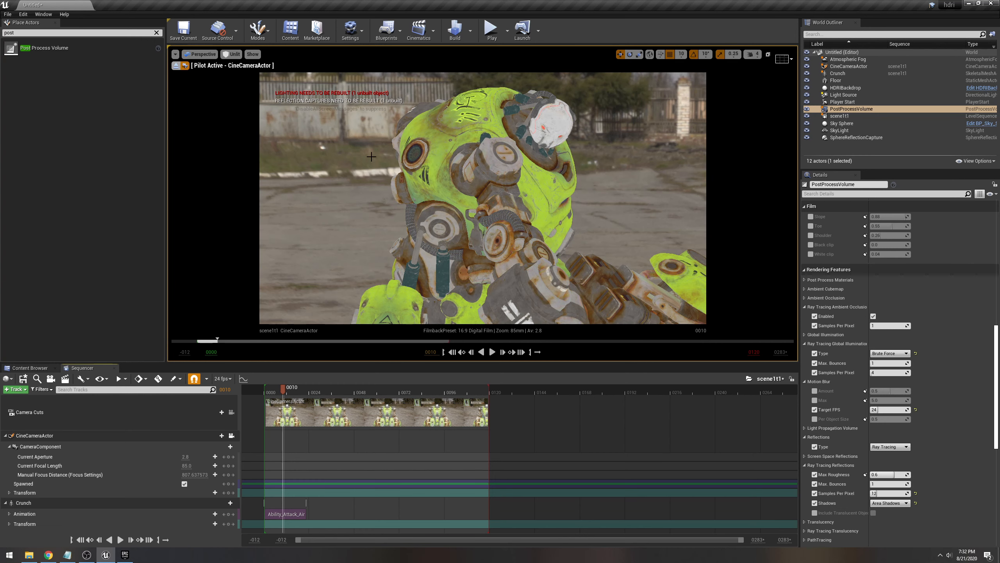
{"action": "mouse_move", "coordinate": [281, 389]}
{"action": "left_mouse_down"}
{"action": "mouse_move", "coordinate": [272, 391]}
{"action": "mouse_move", "coordinate": [283, 392]}
{"action": "left_mouse_up"}
{"action": "left_click", "coordinate": [234, 59]}
{"action": "left_click", "coordinate": [251, 74]}
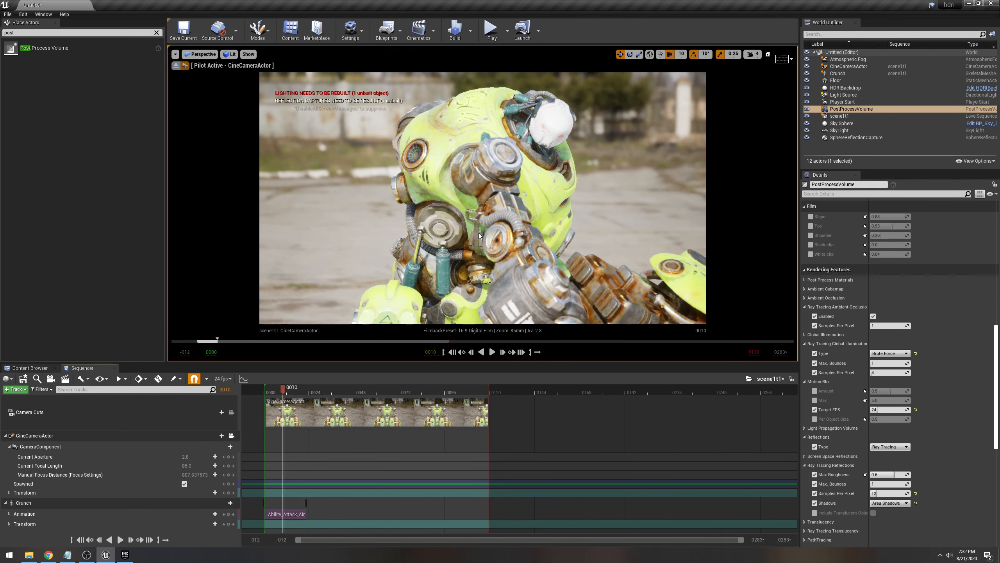